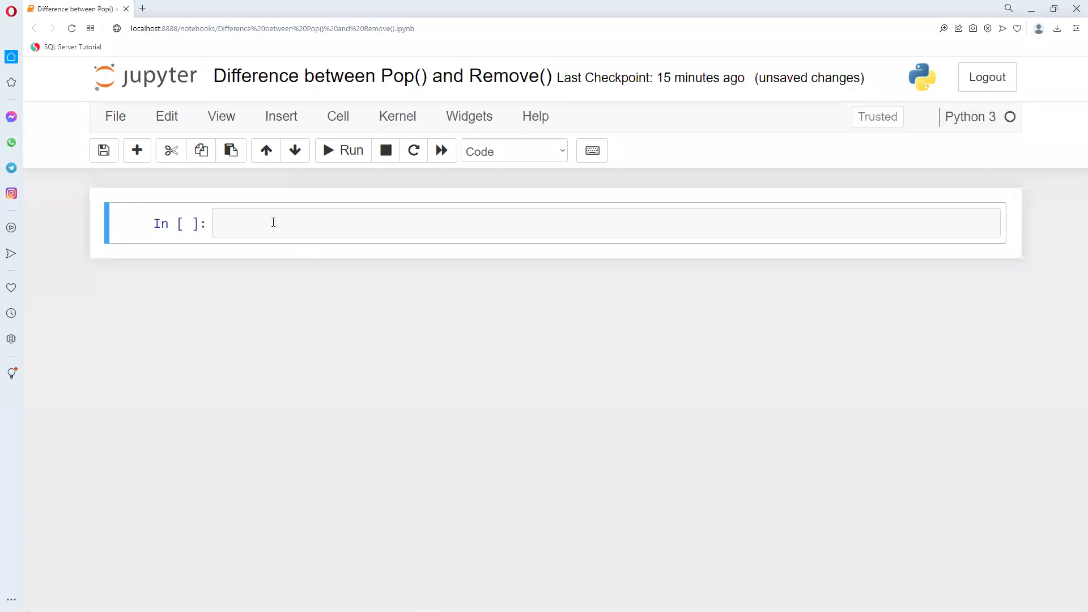
Step: Run l = [1,2,3,4,5] and display l, showing [1, 2, 3, 4, 5]
left_click(273, 222)
type("l = ")
type("[1")
type(",2,3,")
type("4,")
type("5")
key("shift+Return")
type("l")
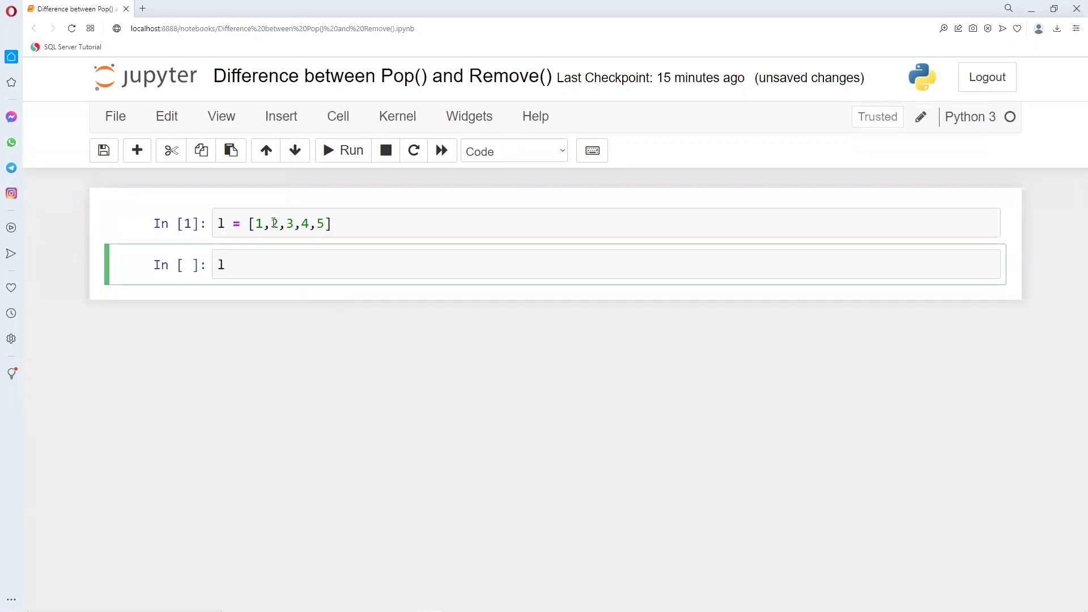
key("shift+Return")
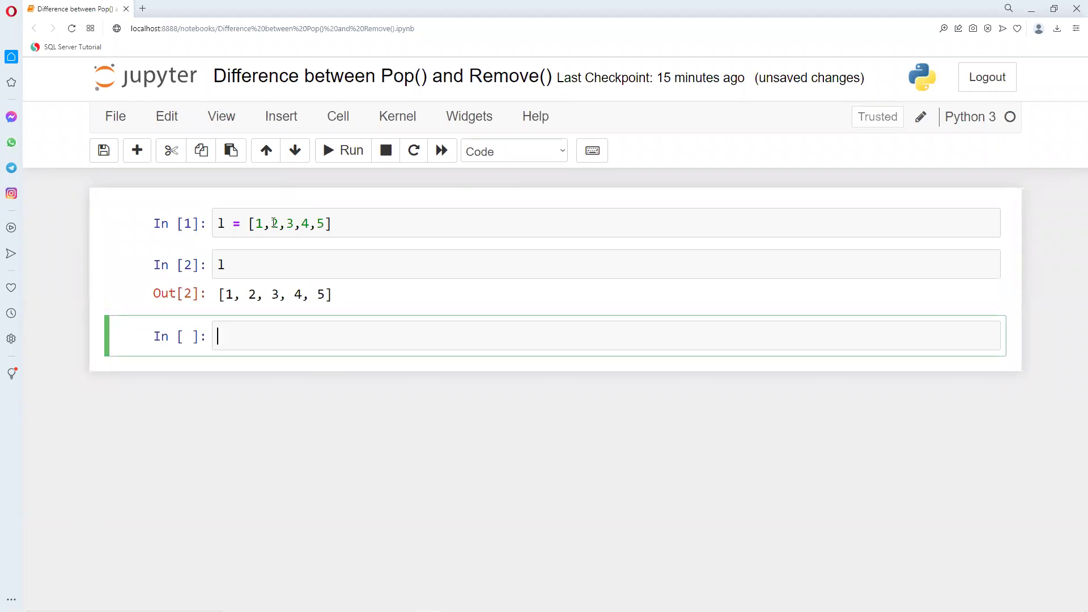
type("l.p")
type("op(")
type("5")
Step: Run l.pop(5), raising IndexError: pop index out of range
key("shift+Return")
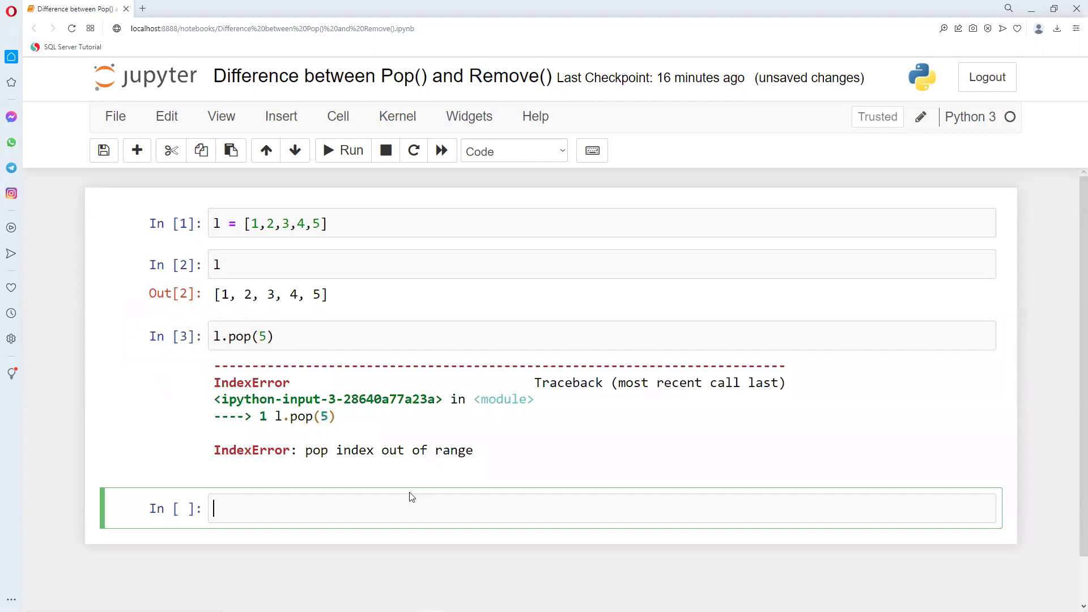
type("l")
type(".remov")
type("e(")
type("5")
Step: Run l.remove(5) and display l, now [1, 2, 3, 4]
key("shift+Return")
type("l")
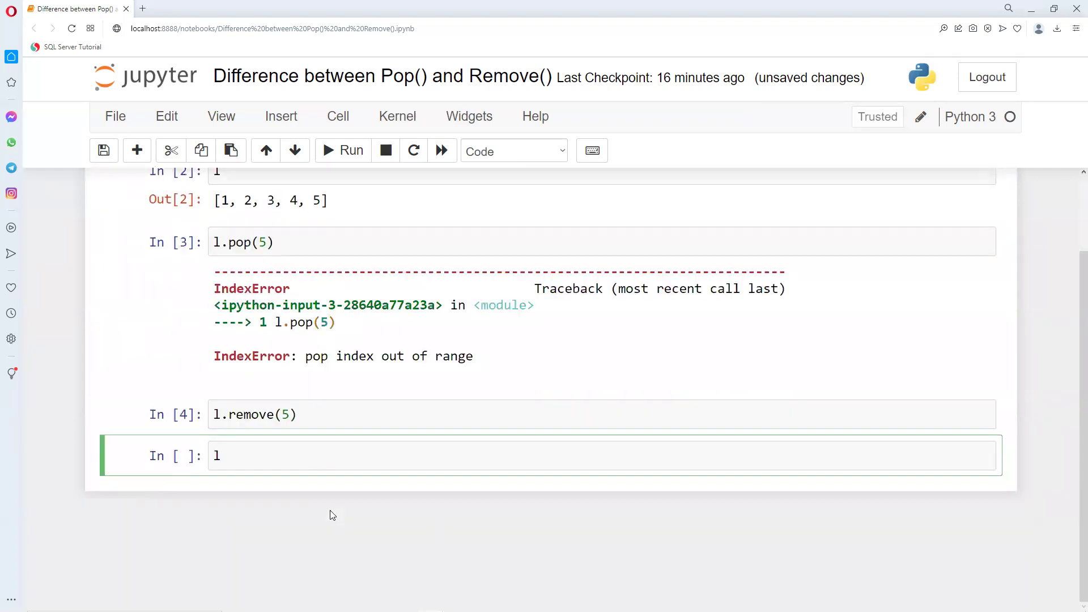
key("shift+Return")
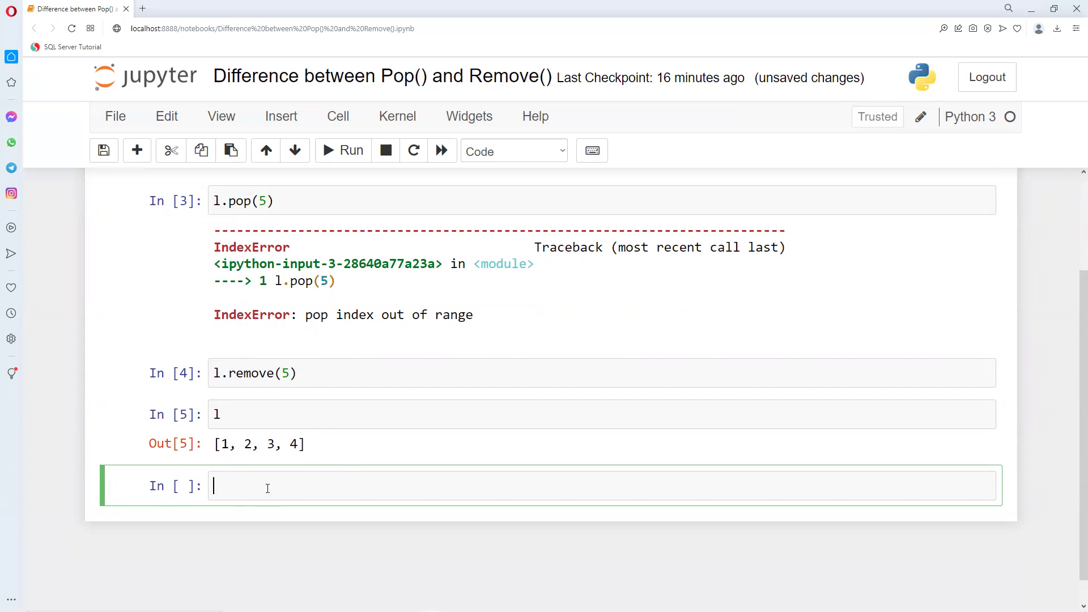
type("l.")
type("remov")
type("e(")
type("6")
Step: Run l.remove(6), raising ValueError: list.remove(x): x not in list
key("shift+Return")
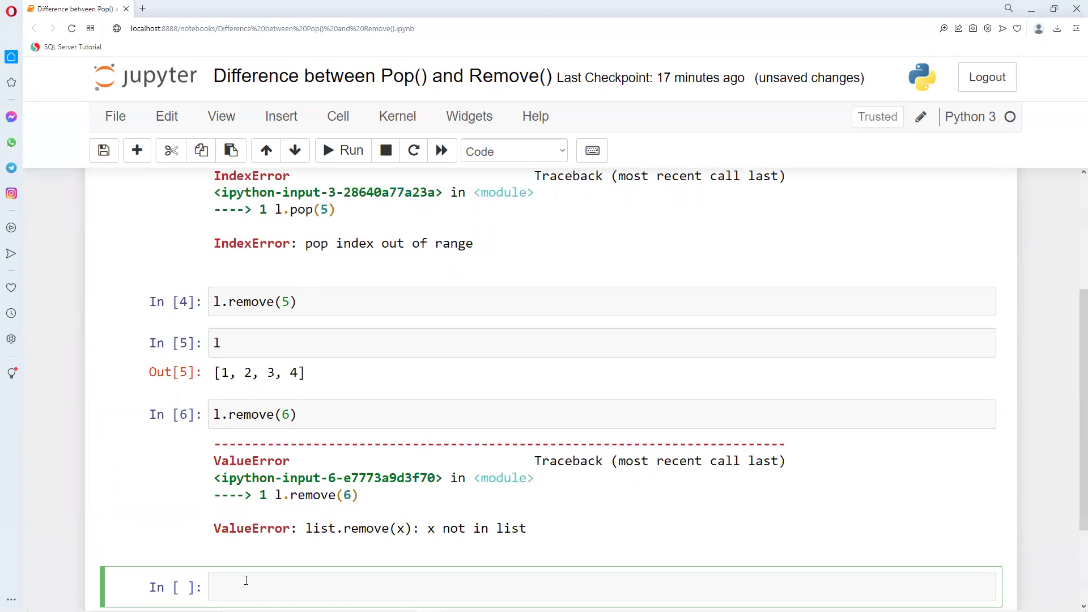
type("l.pop")
type("(")
type("2")
Step: Run l.pop(2) returning 3, display l as [1, 2, 4], and leave edit mode
key("shift+Return")
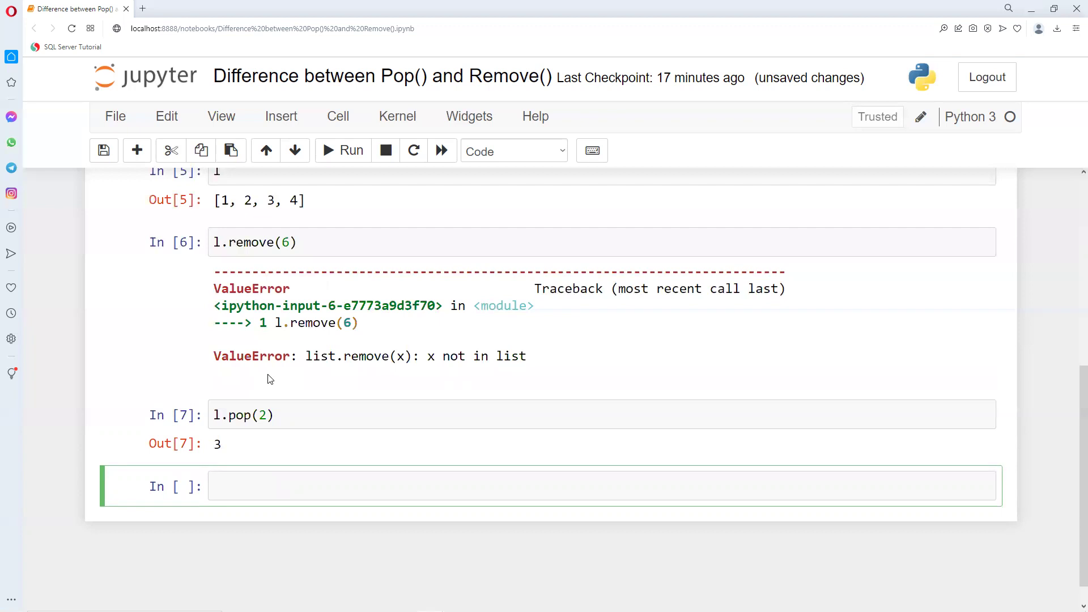
type("l")
key("shift+Return")
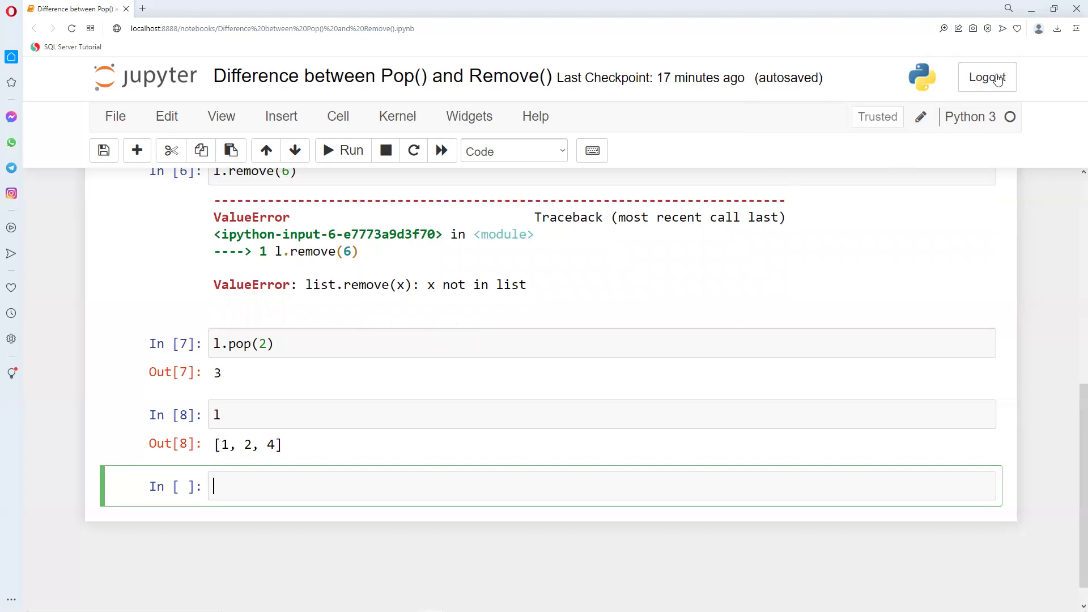
key("Escape")
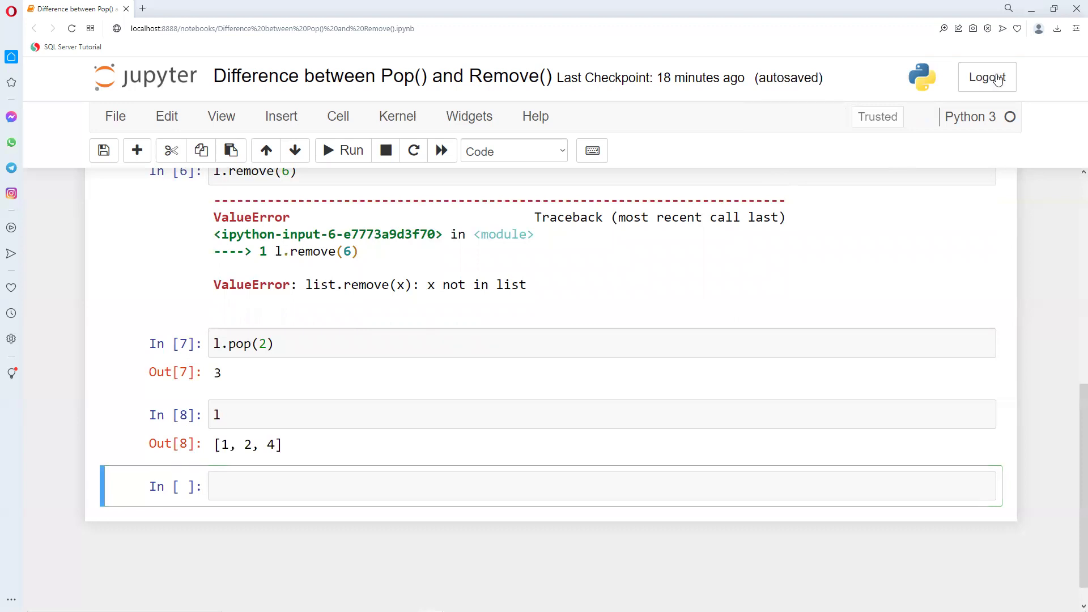